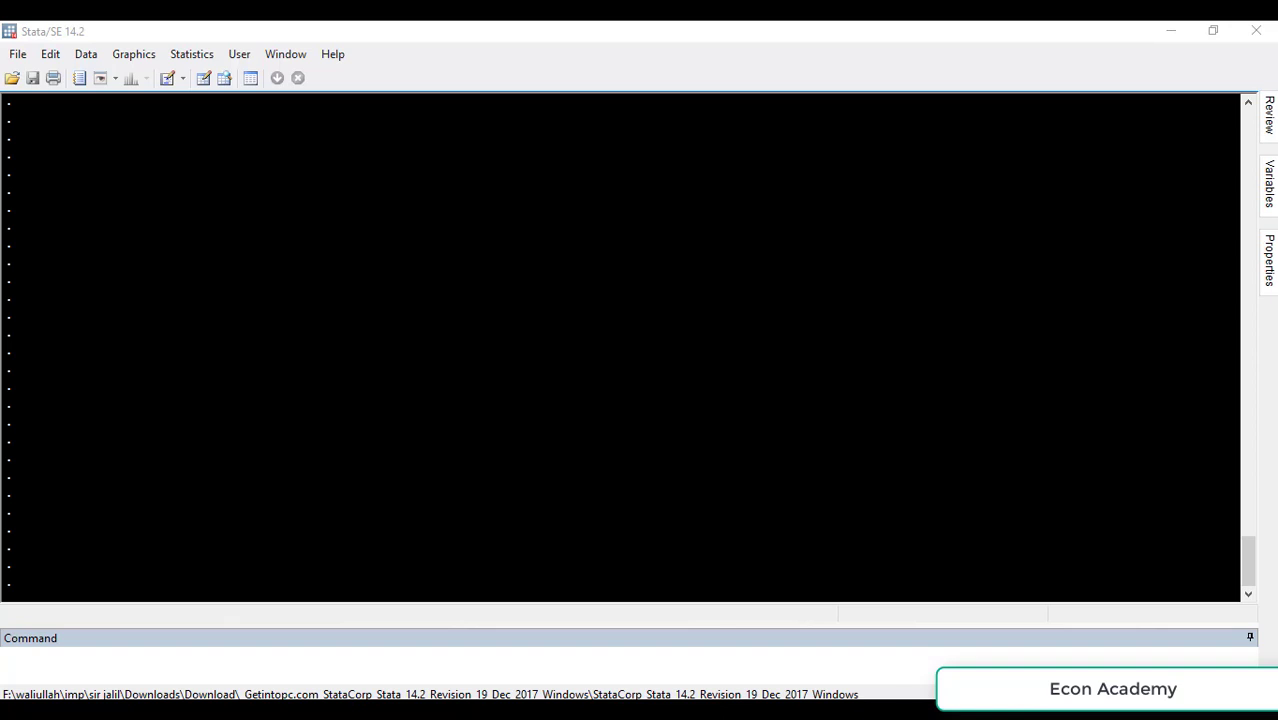
- Open the Data Editor with ed and paste the copied China data into the first cell
left_click(477, 667)
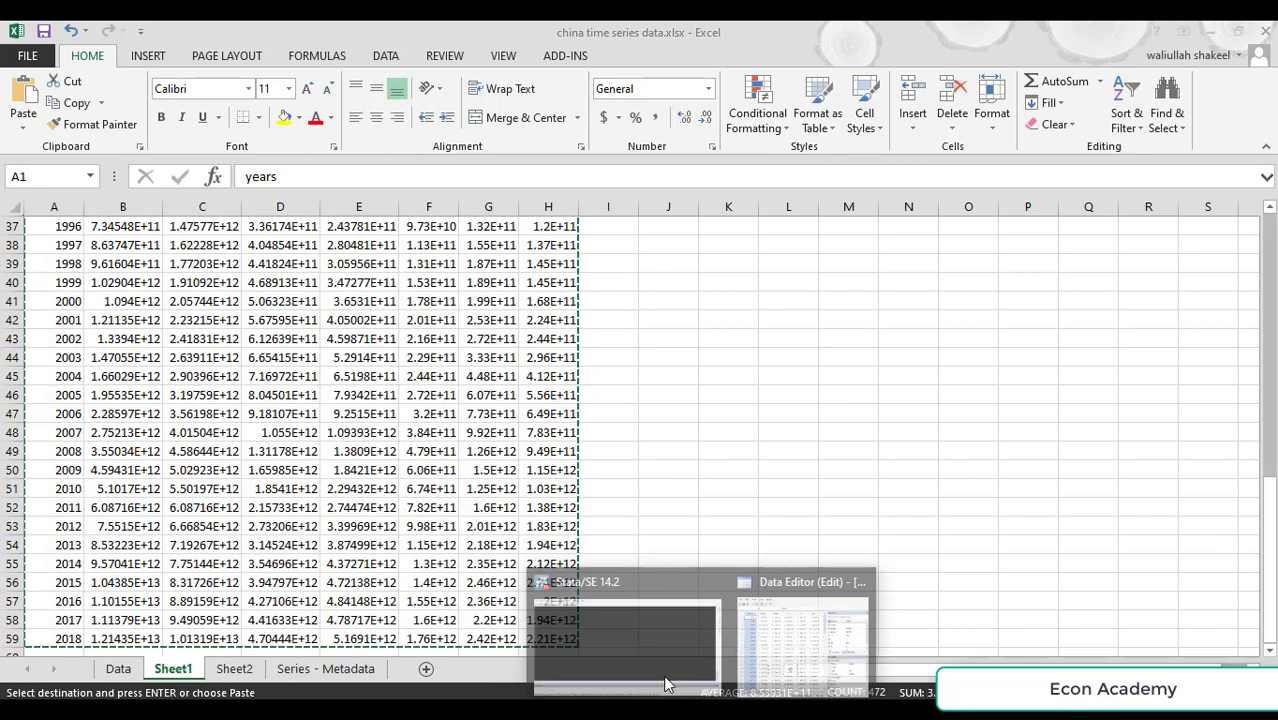
left_click(622, 645)
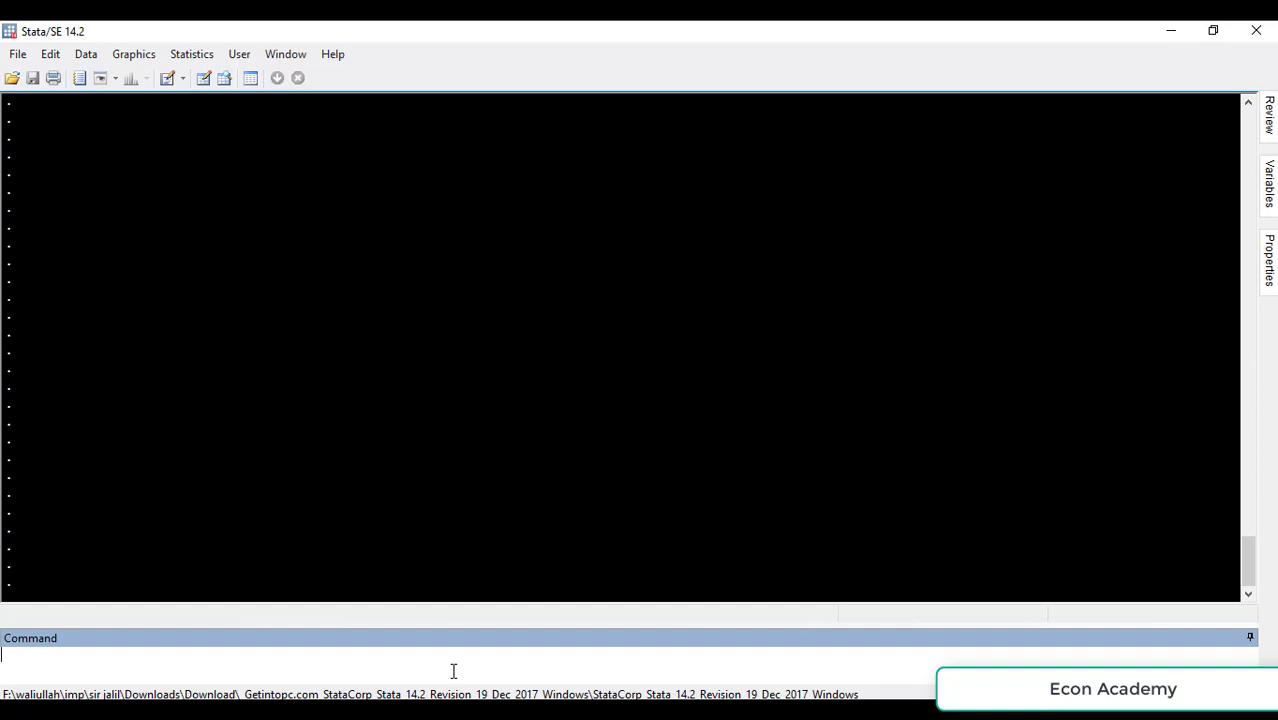
type("ed")
key("Return")
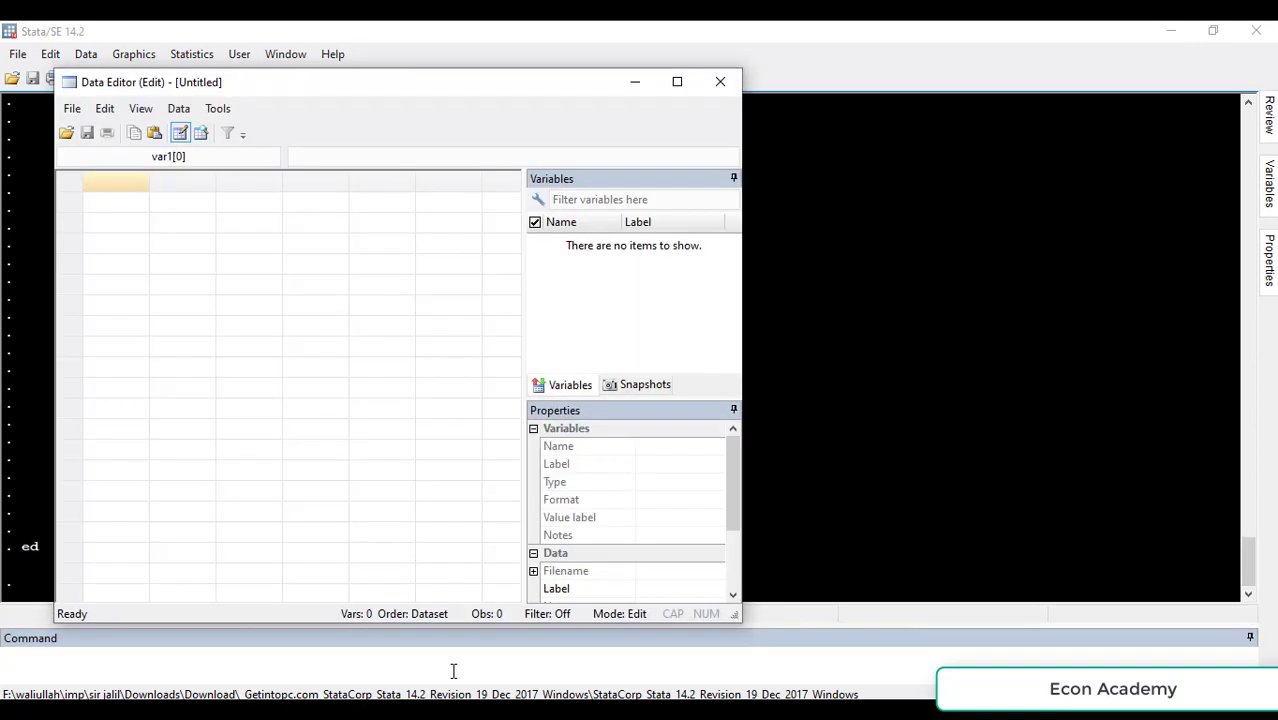
left_click(105, 205)
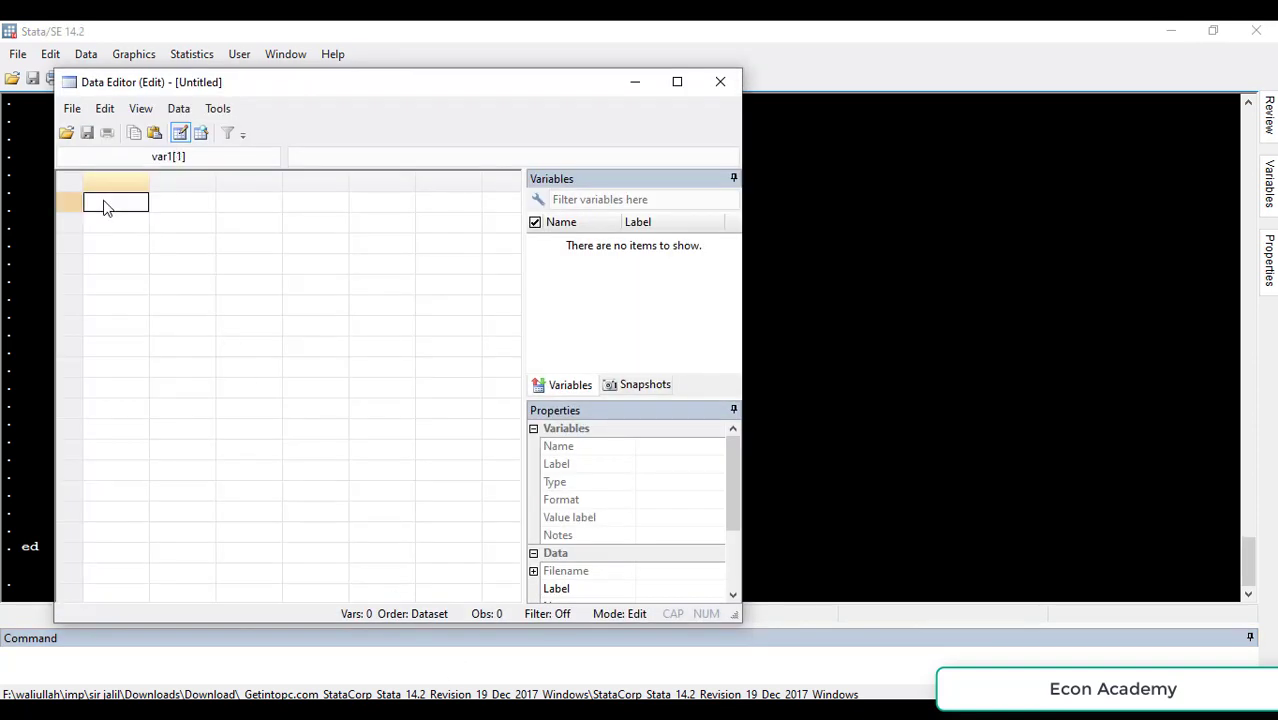
key("ctrl+v")
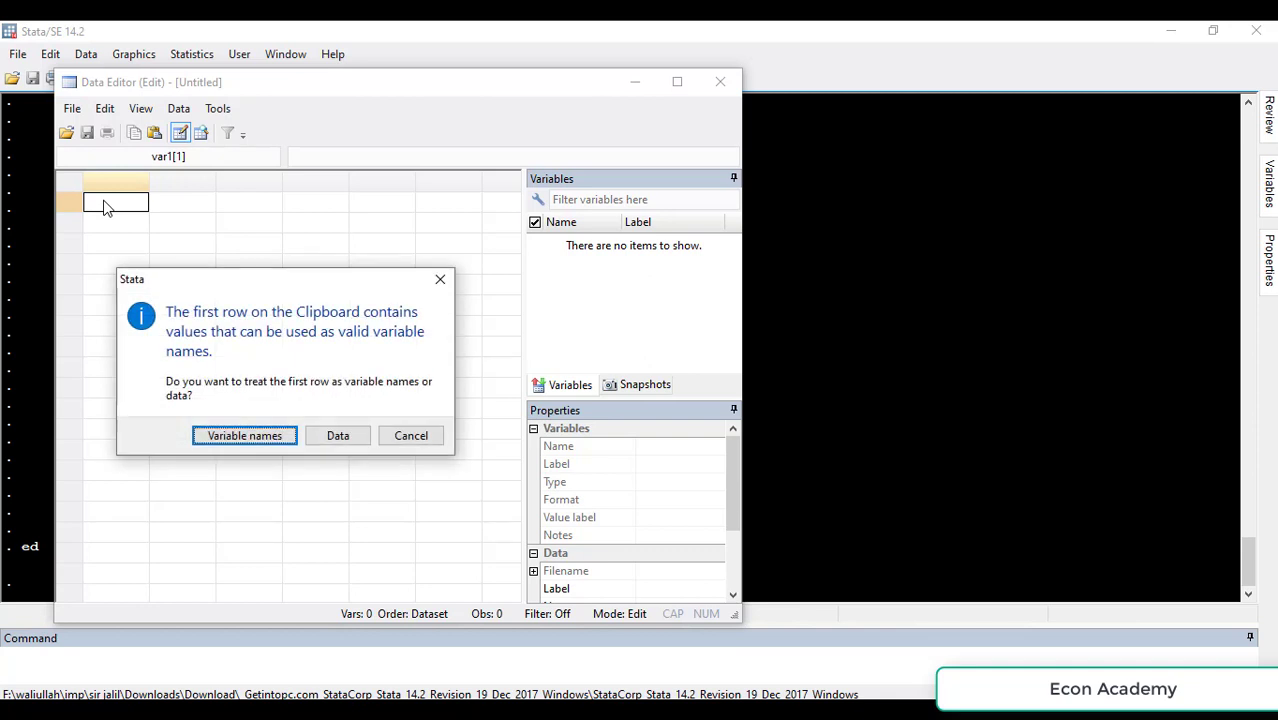
- Keep the first row as variable names, check the years variable, and minimize the editor
left_click(243, 436)
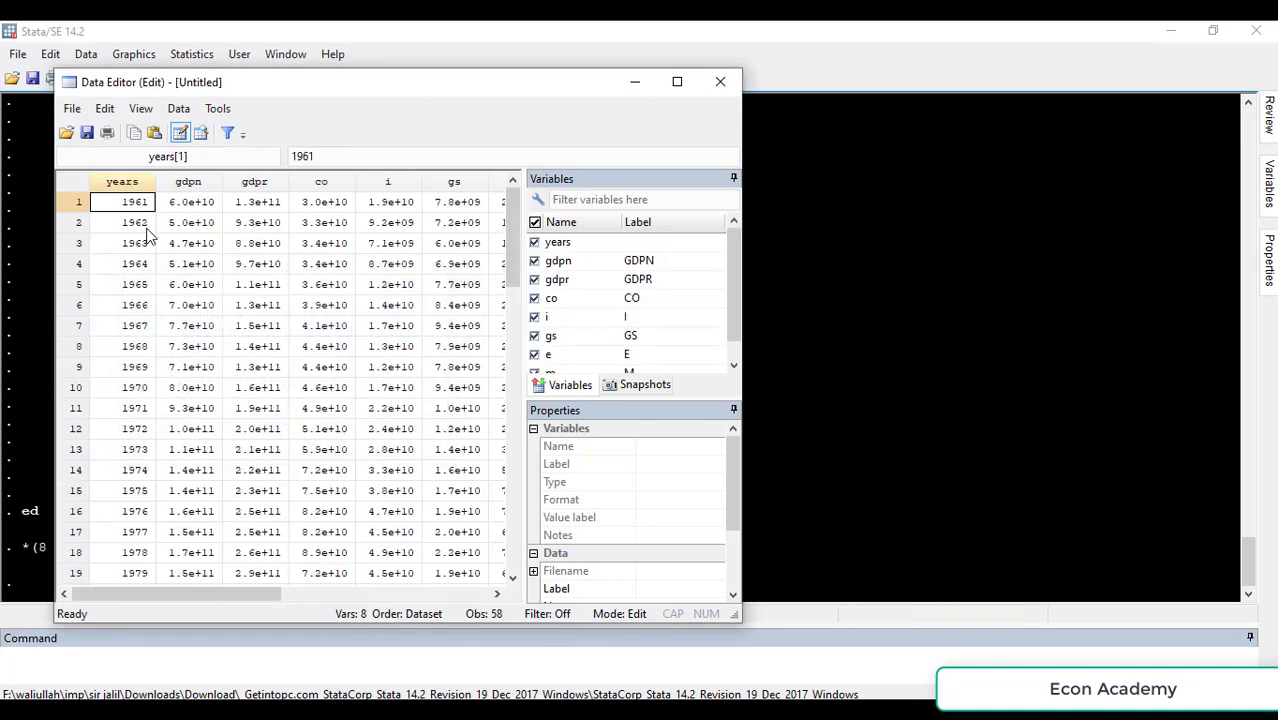
left_click(118, 184)
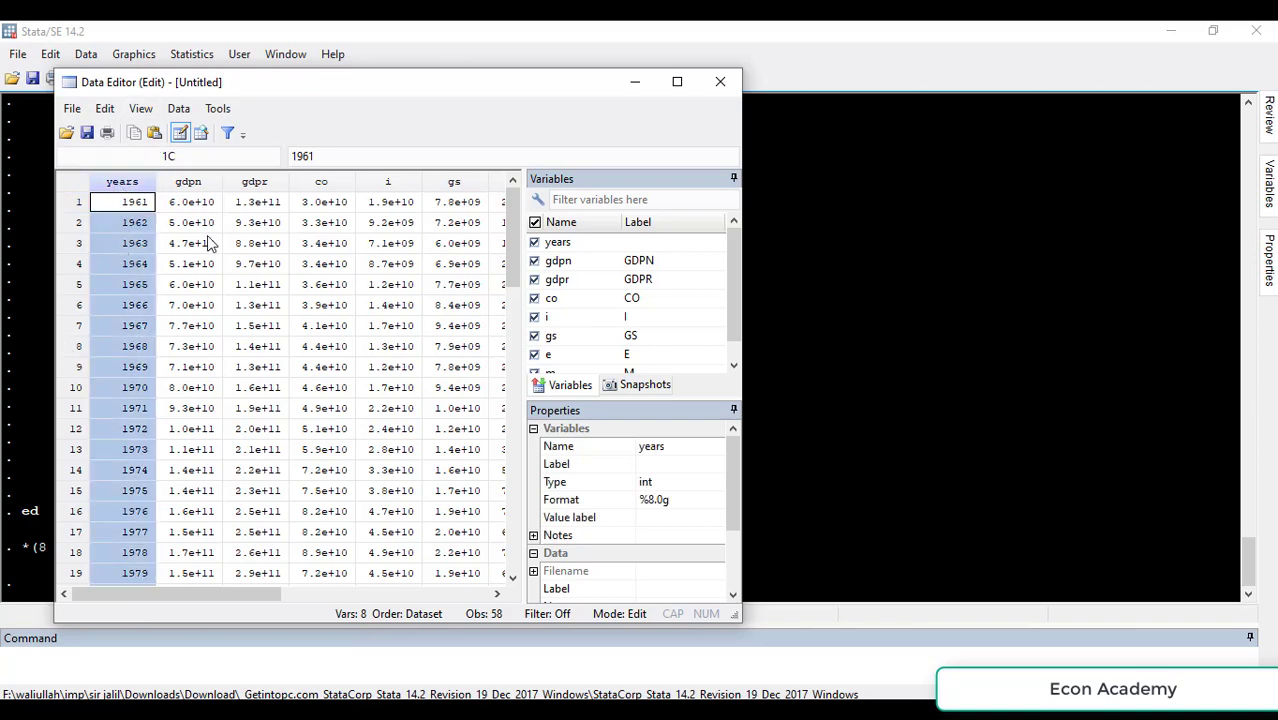
left_click(634, 84)
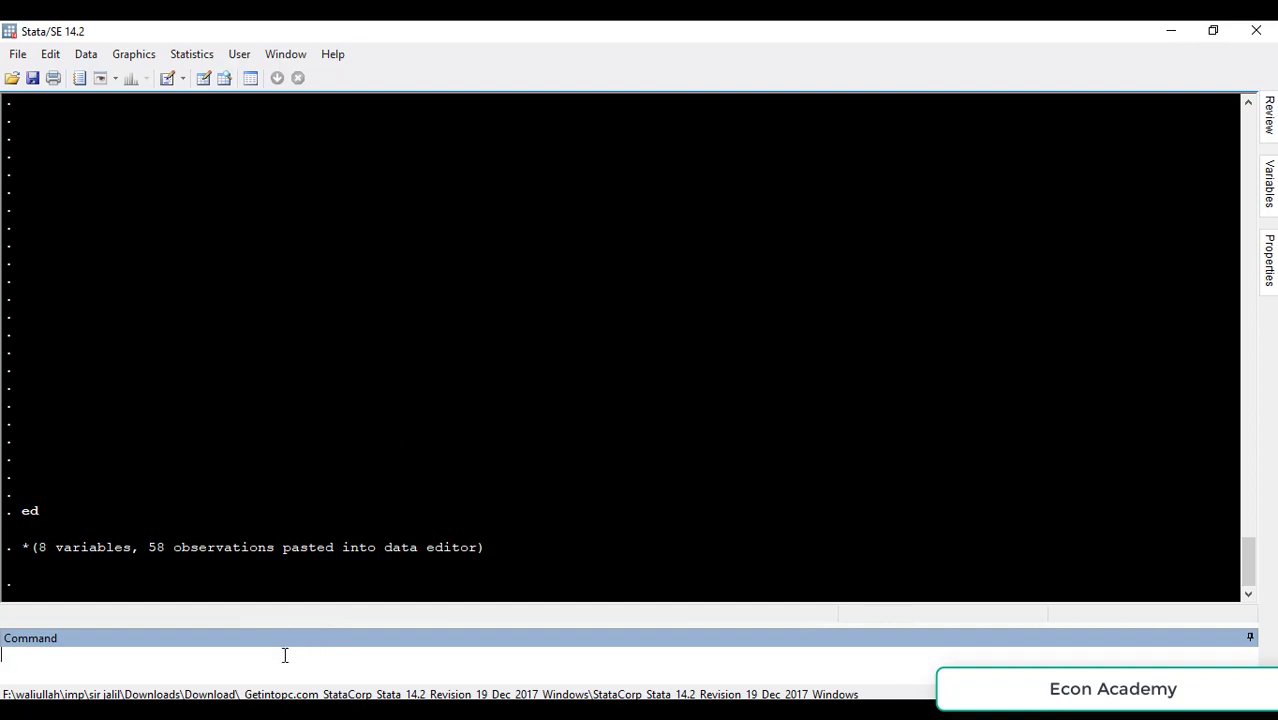
- Run tsset years to declare yearly time-series data spanning 1961 to 2018, delta 1
type("tsset years")
key("Return")
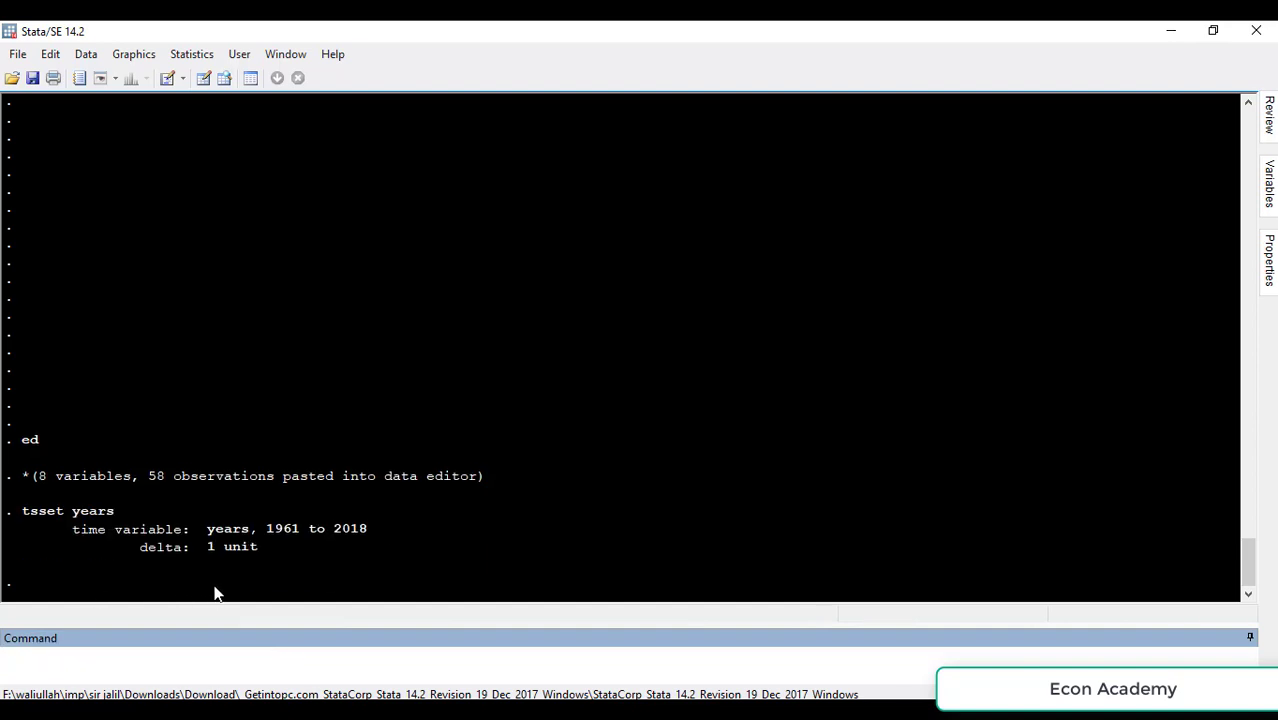
left_click_drag(258, 546, 68, 548)
left_click(190, 664)
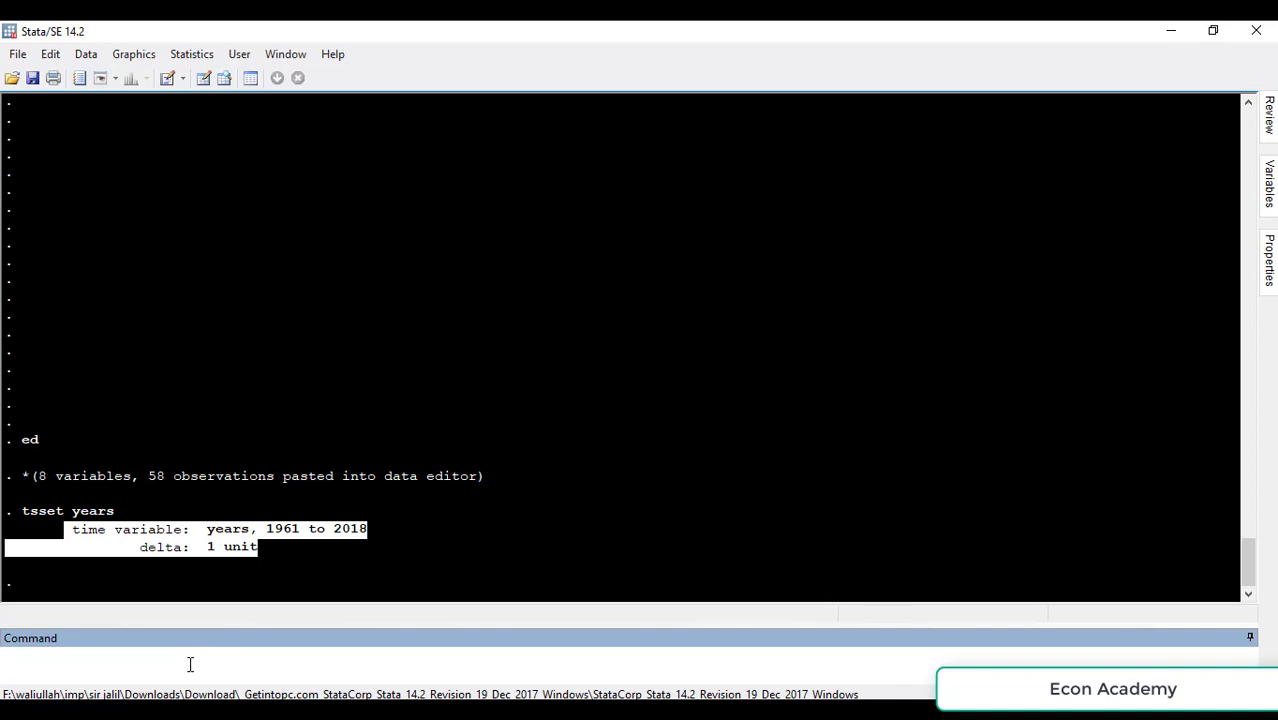
- Build the command reg gdpn co i gs e m, with gdpn first as the dependent variable
type("reg")
mouse_move(1268, 205)
double_click(1110, 182)
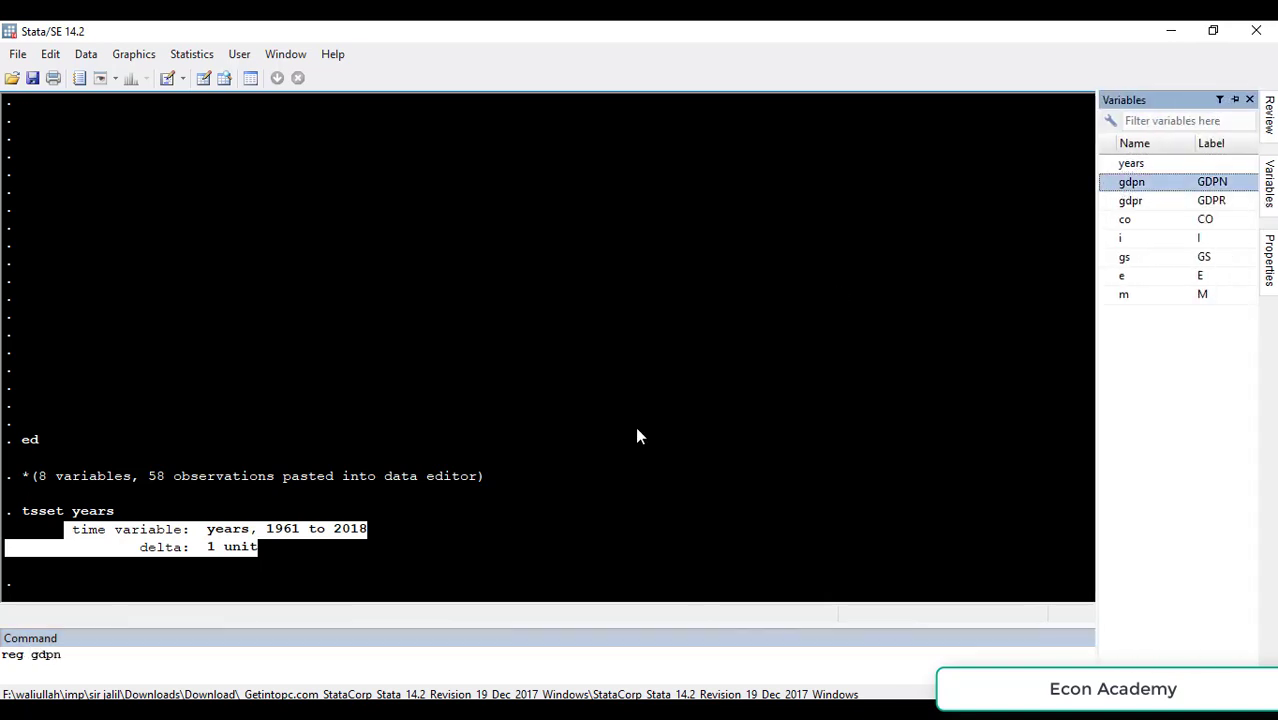
double_click(1112, 219)
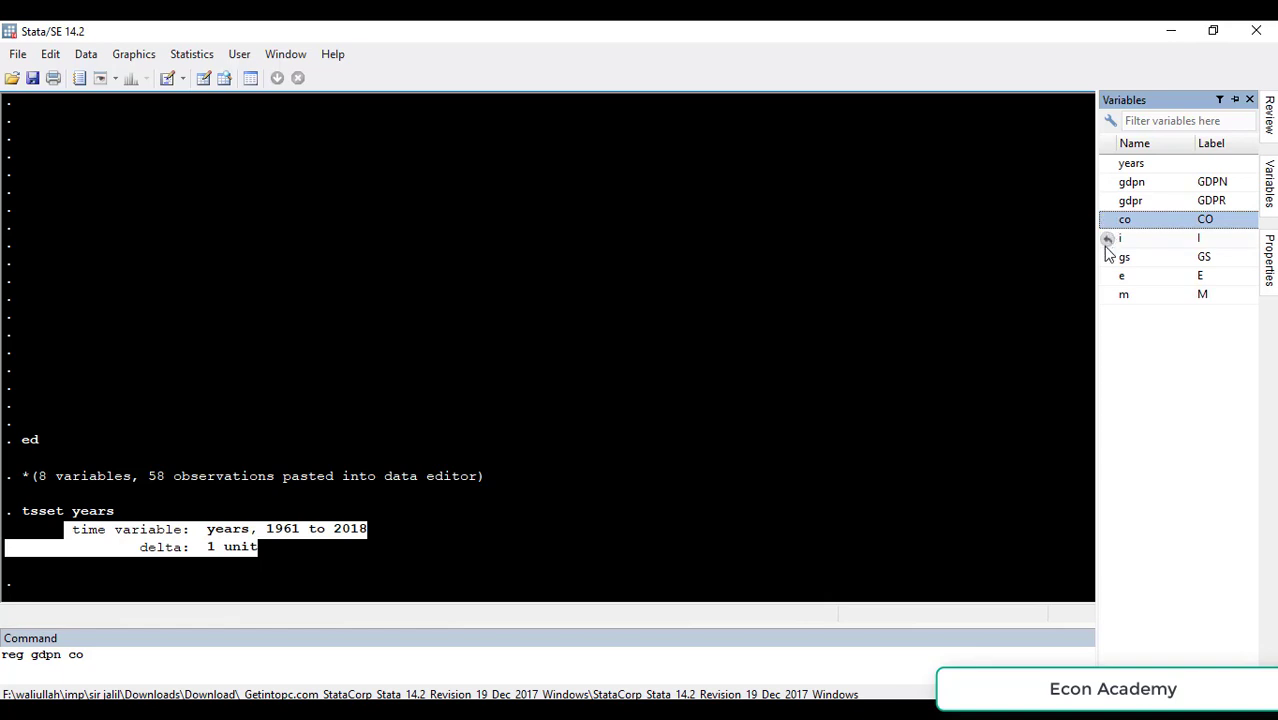
double_click(1108, 242)
double_click(1108, 259)
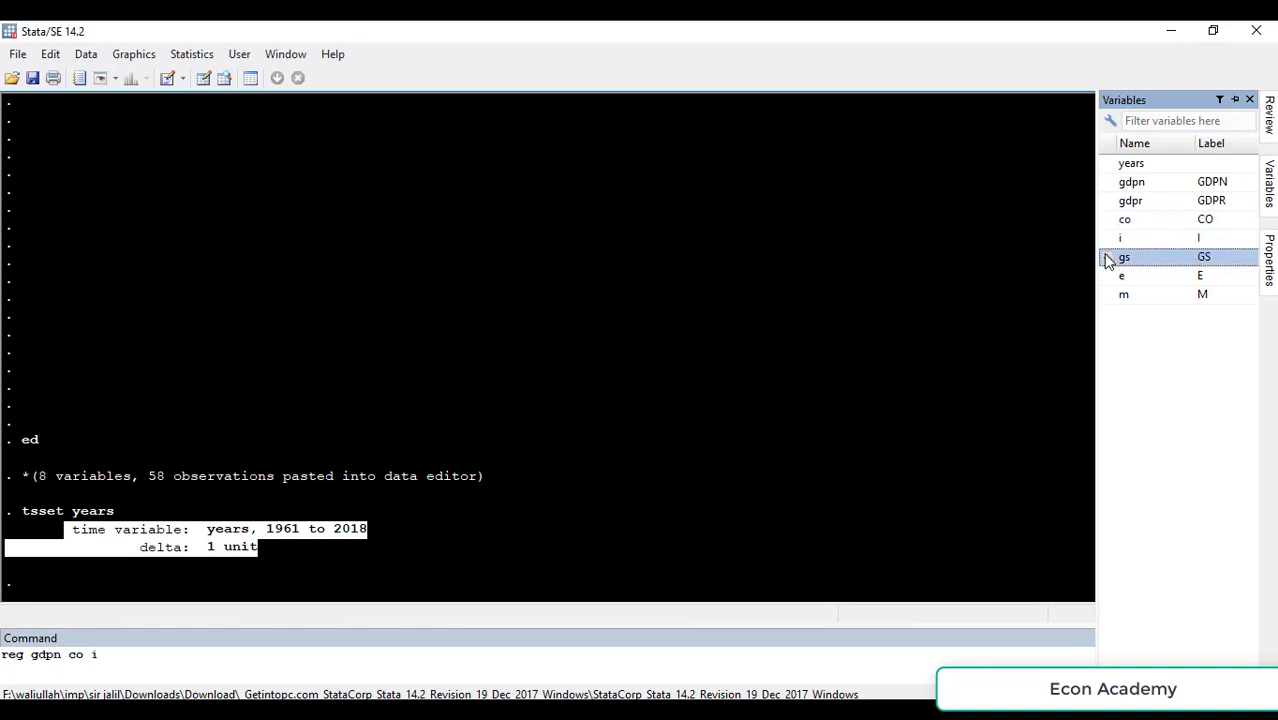
double_click(1108, 276)
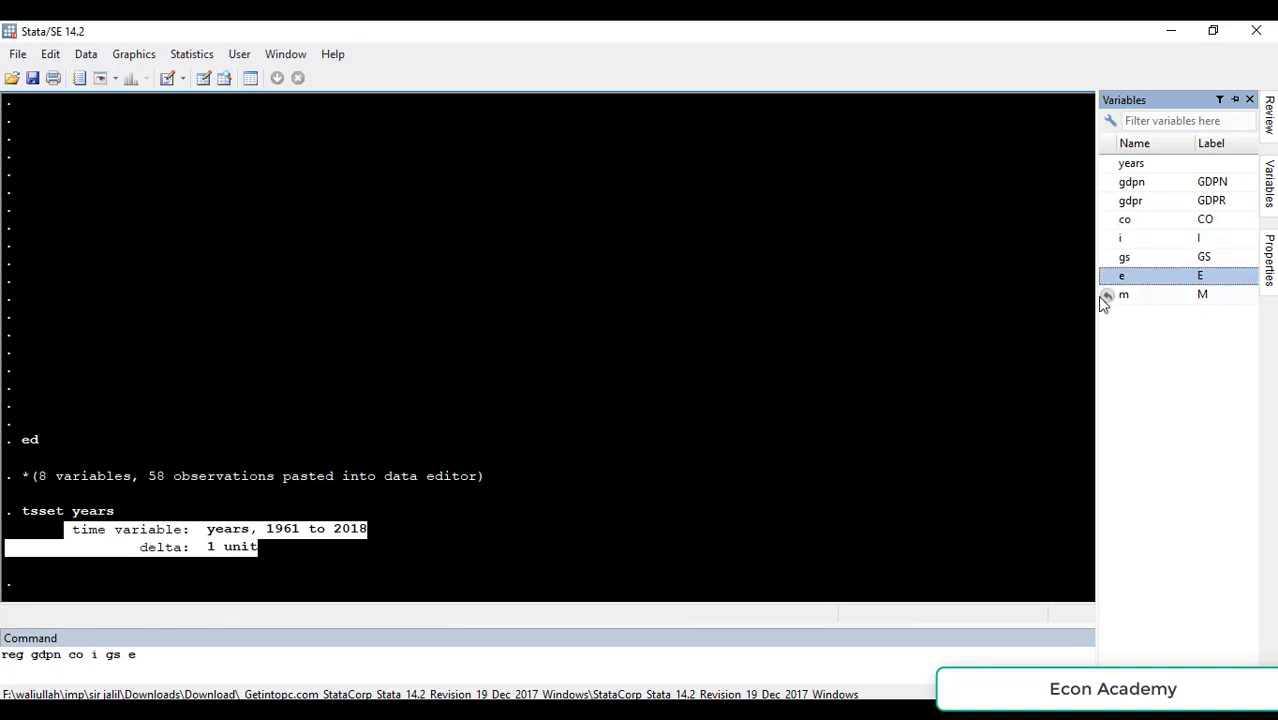
double_click(1108, 295)
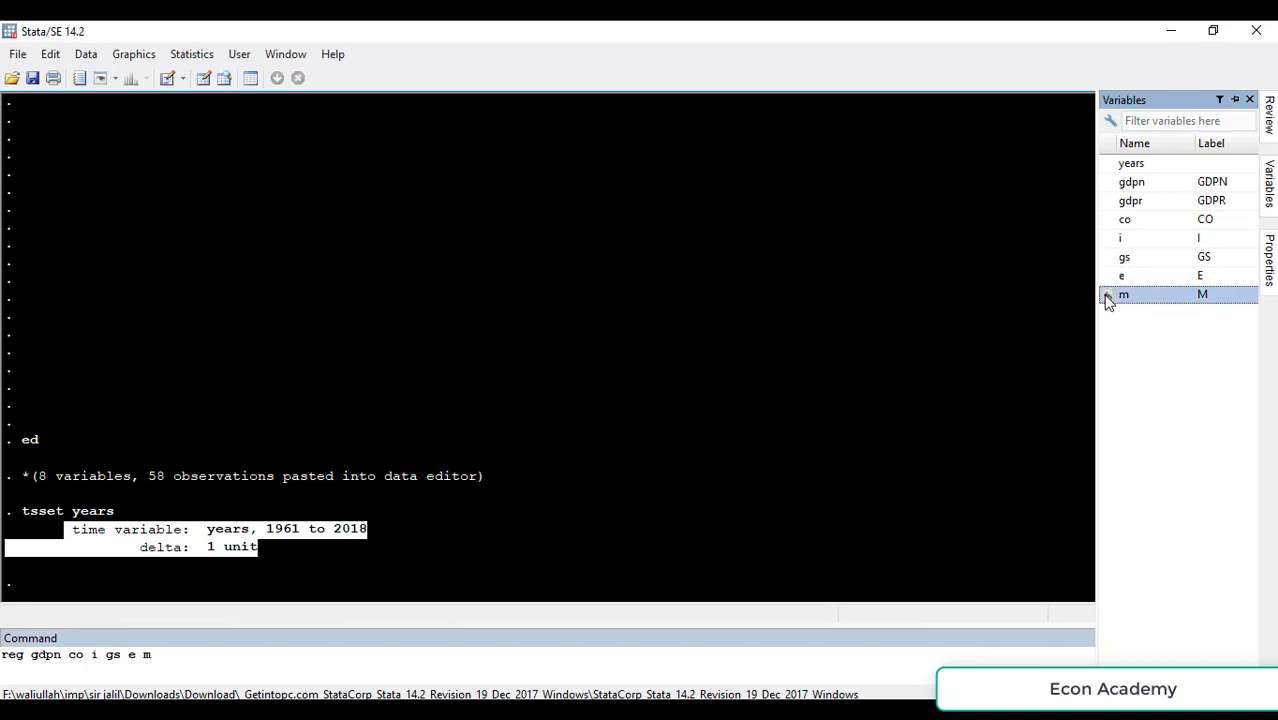
left_click(278, 652)
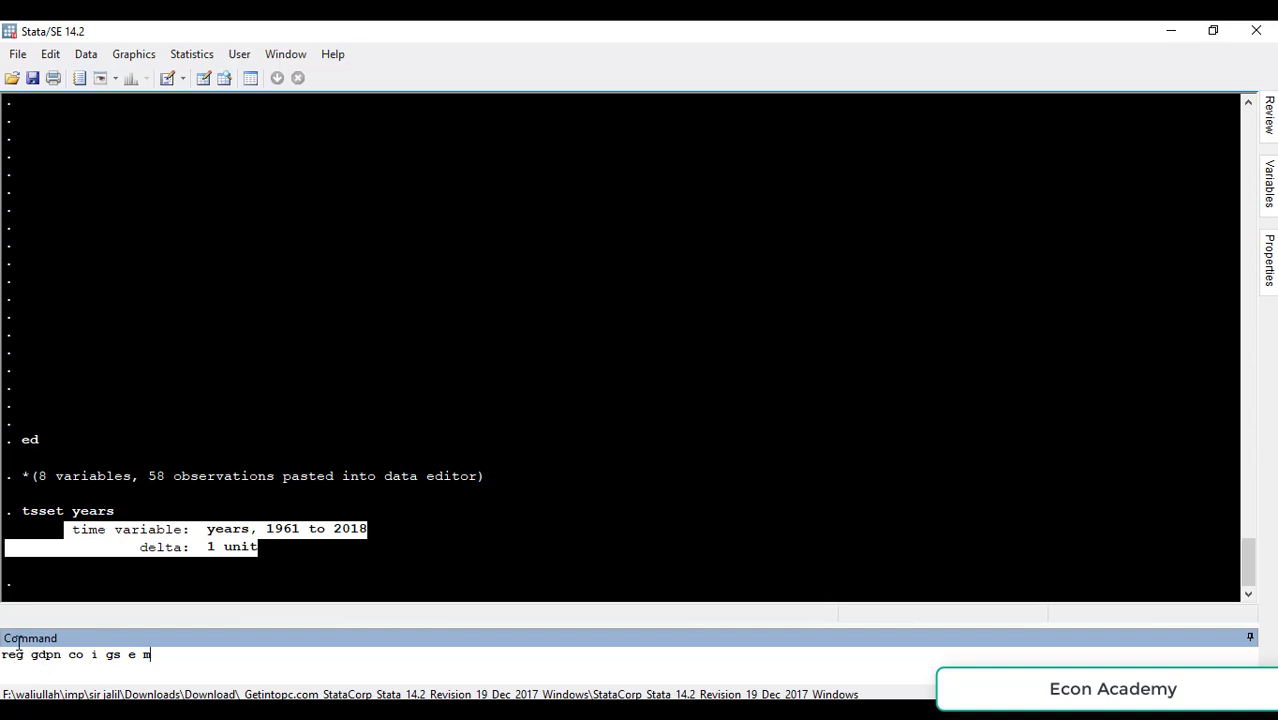
left_click_drag(31, 655, 165, 661)
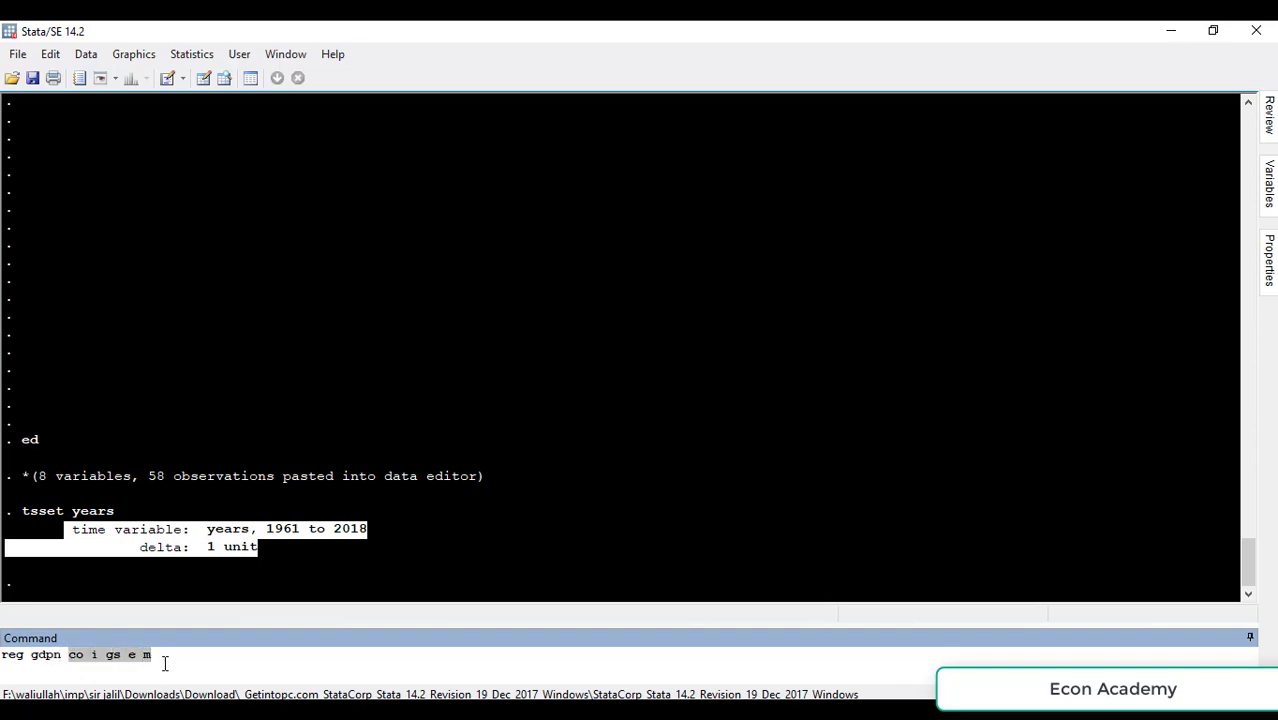
left_click(165, 661)
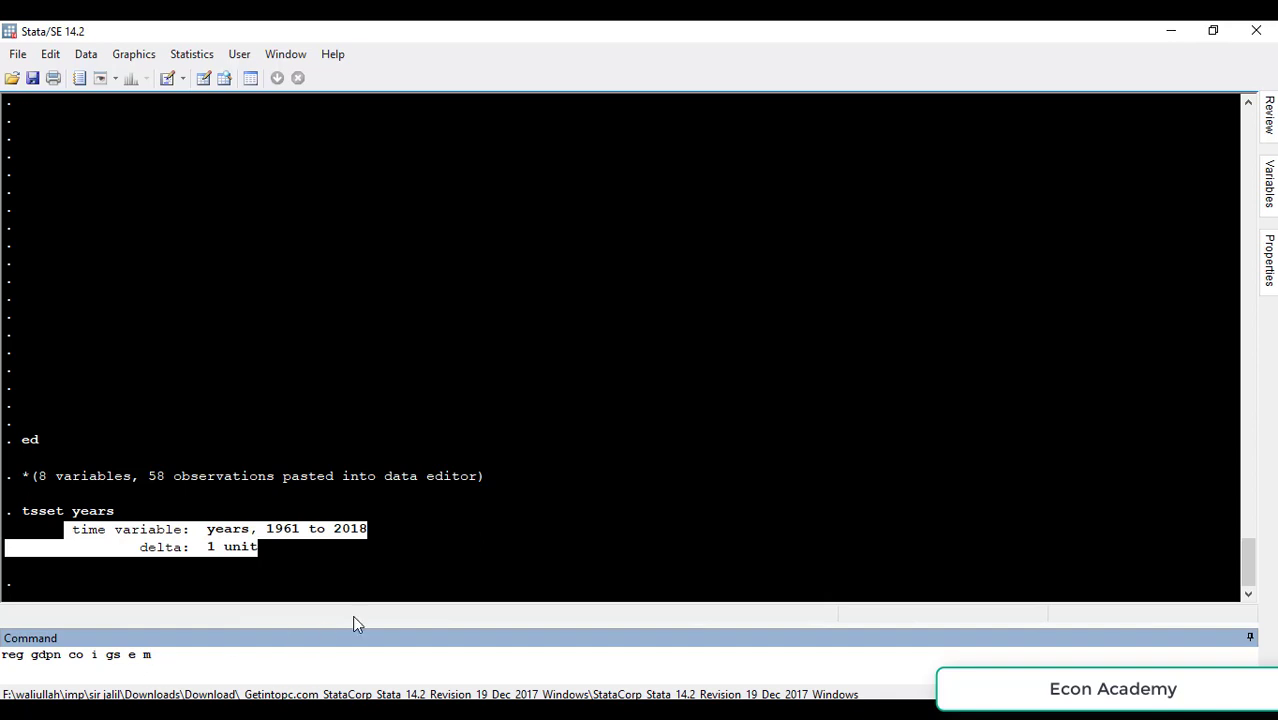
- Run reg gdpn co i gs e m and review the output: 58 observations, R-squared 0.9999
key("Return")
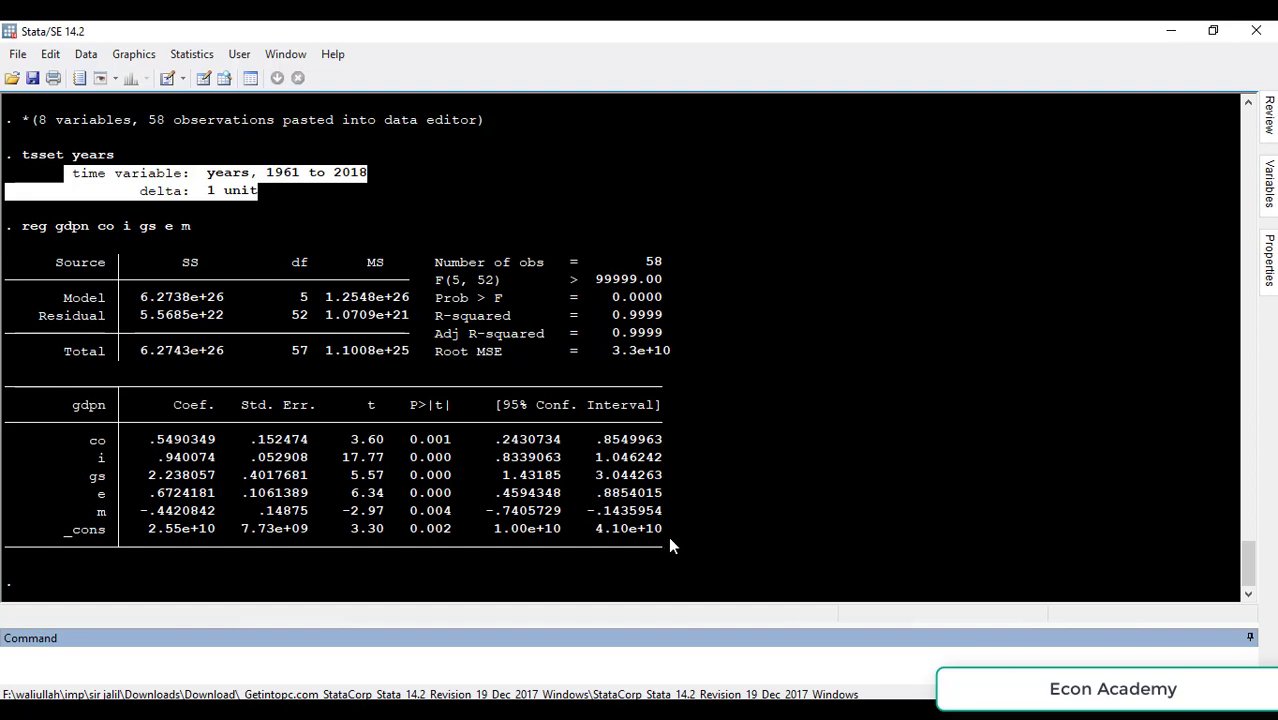
left_click_drag(645, 549, 14, 262)
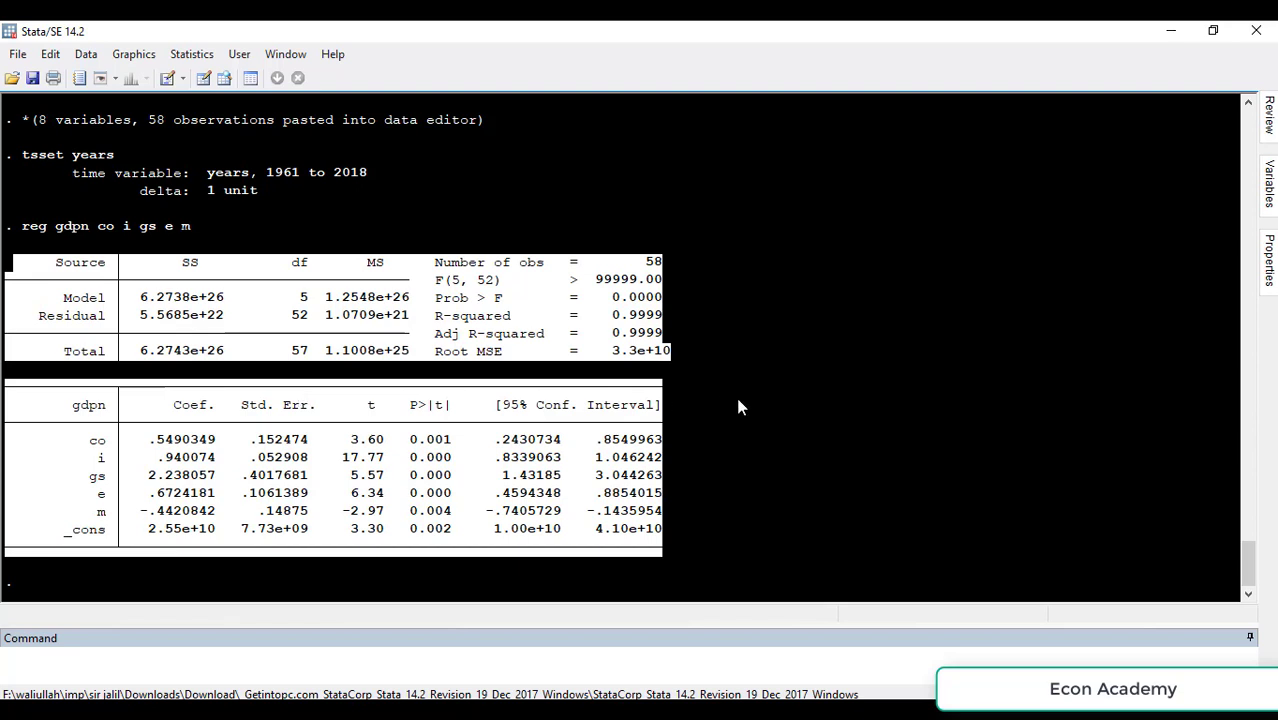
left_click(367, 441)
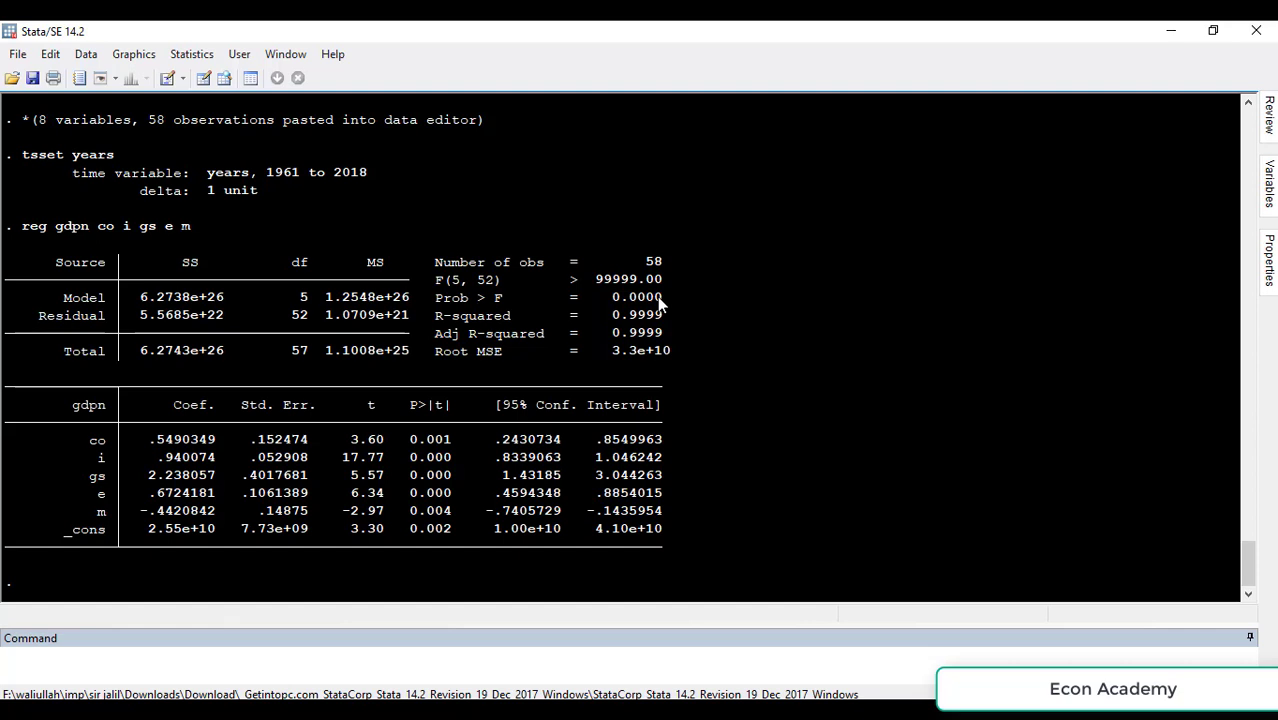
left_click_drag(612, 298, 661, 303)
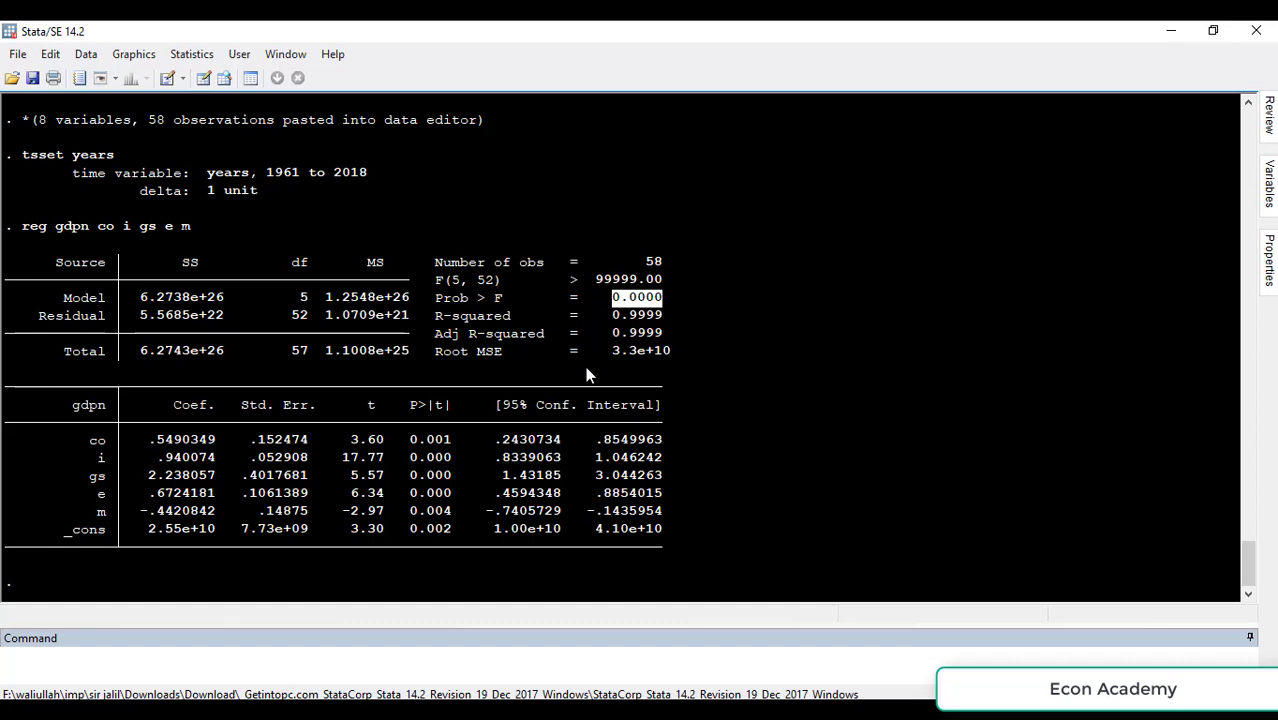
left_click(473, 325)
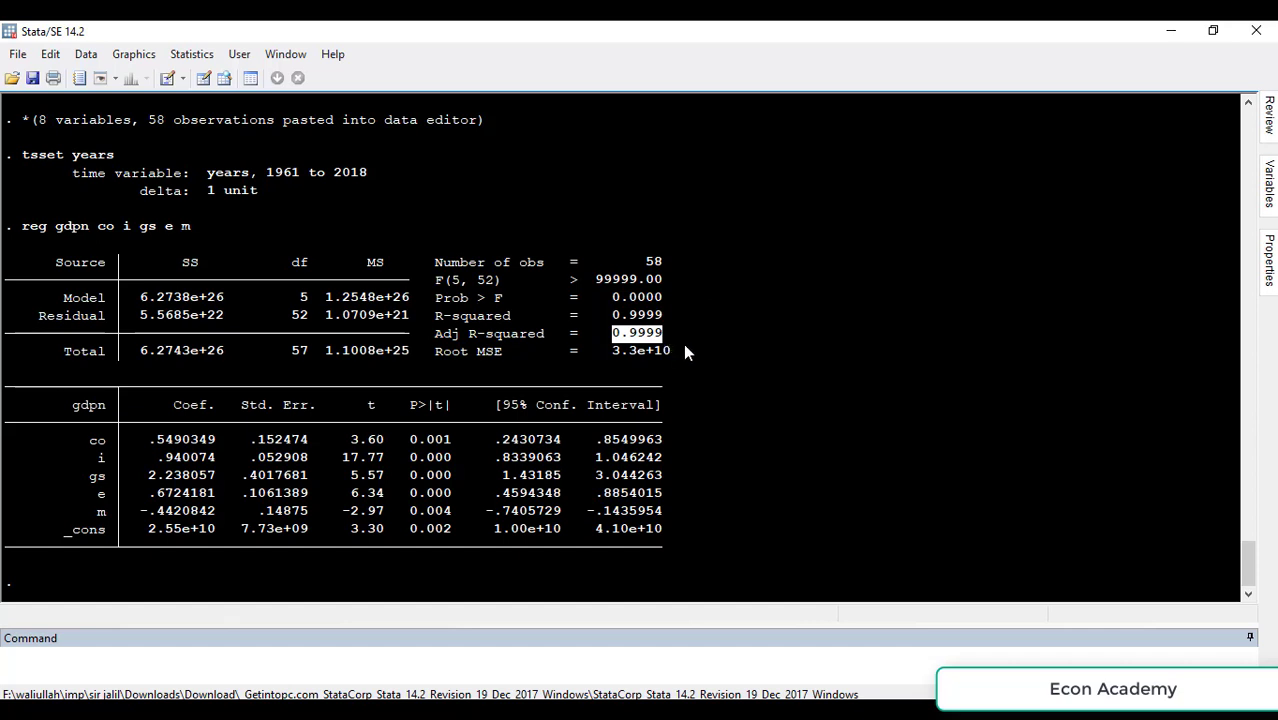
left_click(683, 343)
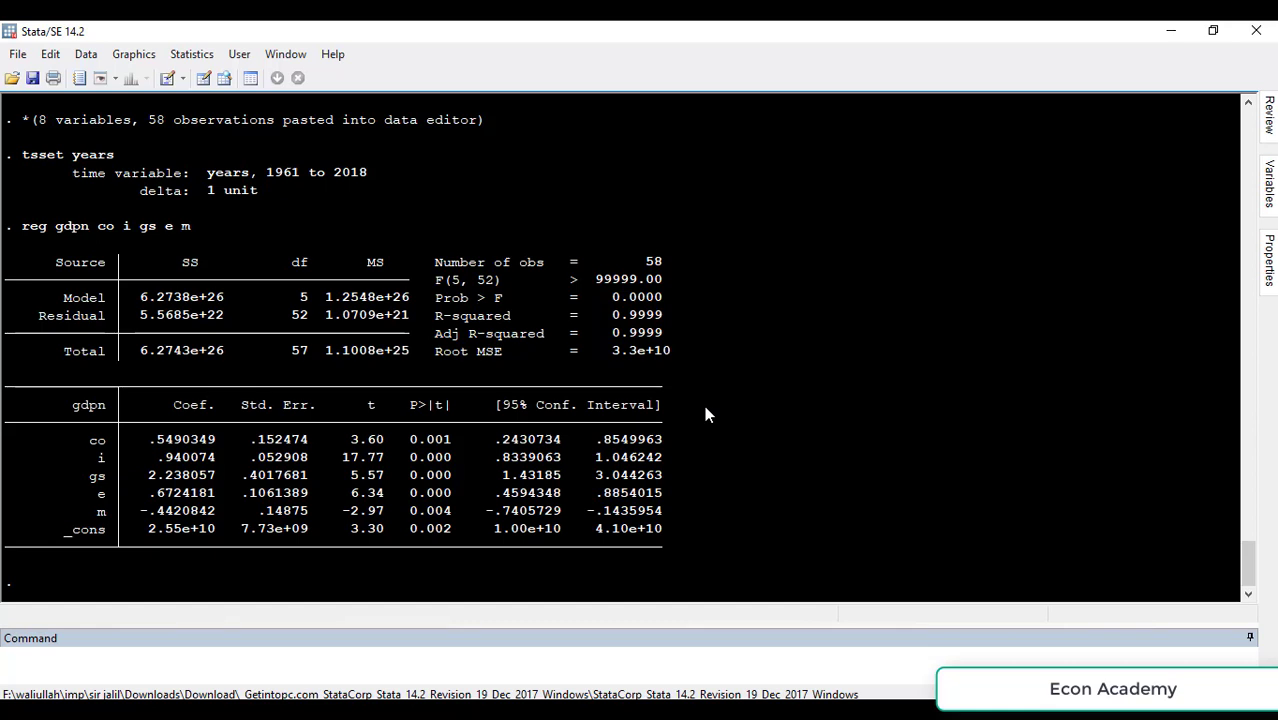
left_click_drag(90, 441, 105, 516)
left_click(785, 468)
mouse_move(419, 399)
left_mouse_down()
mouse_move(432, 497)
mouse_move(436, 408)
left_mouse_up()
left_click(430, 460)
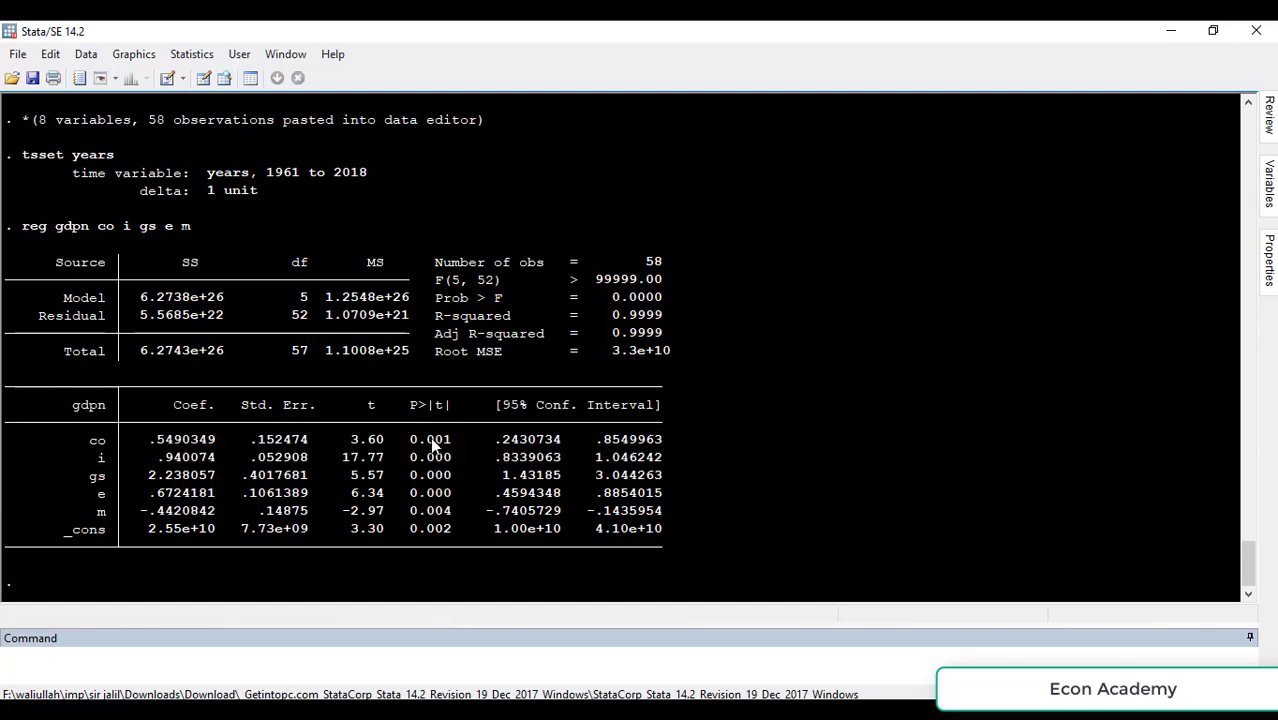